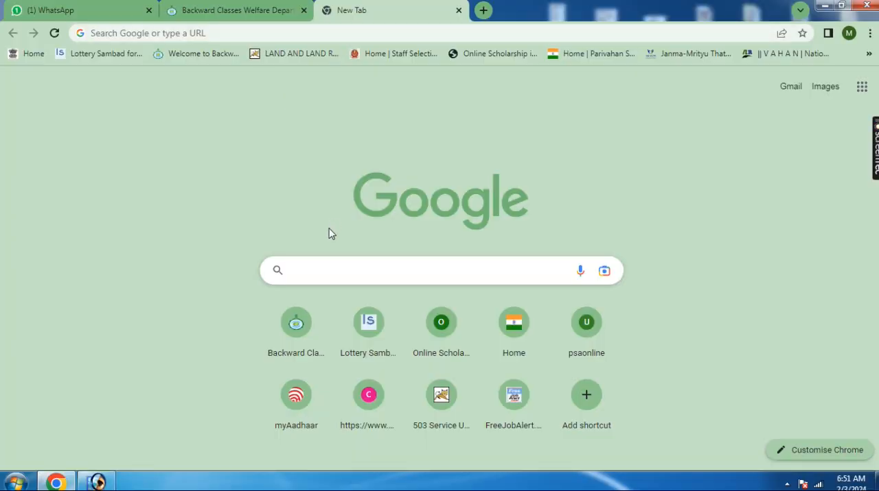
Open the caste certificate website castcertificatewb.gov.in
click(328, 264)
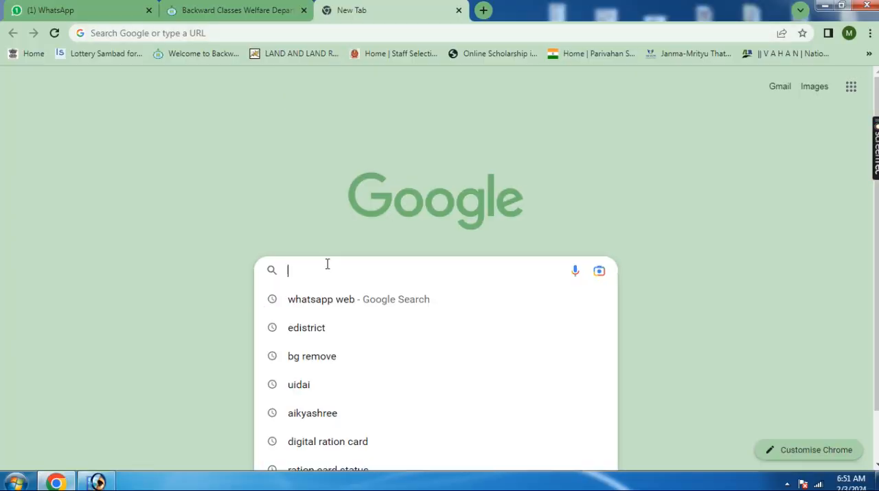
text(castcertificatewb.gov.in)
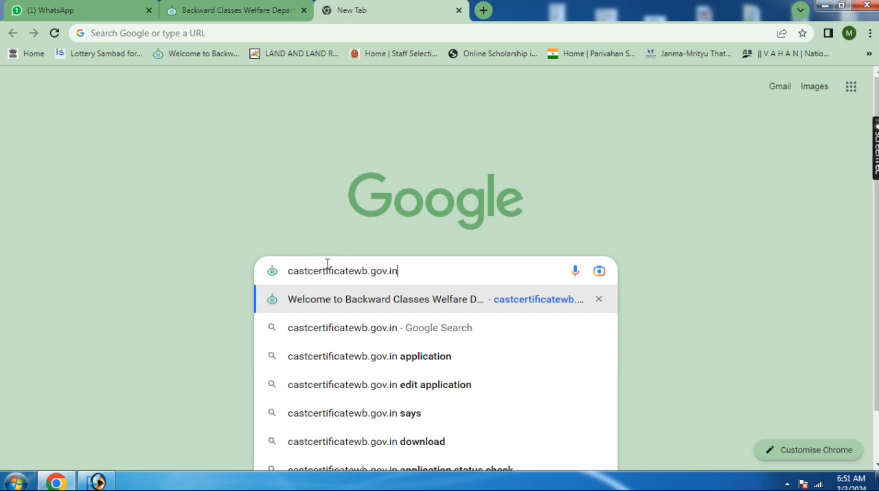
key(Return)
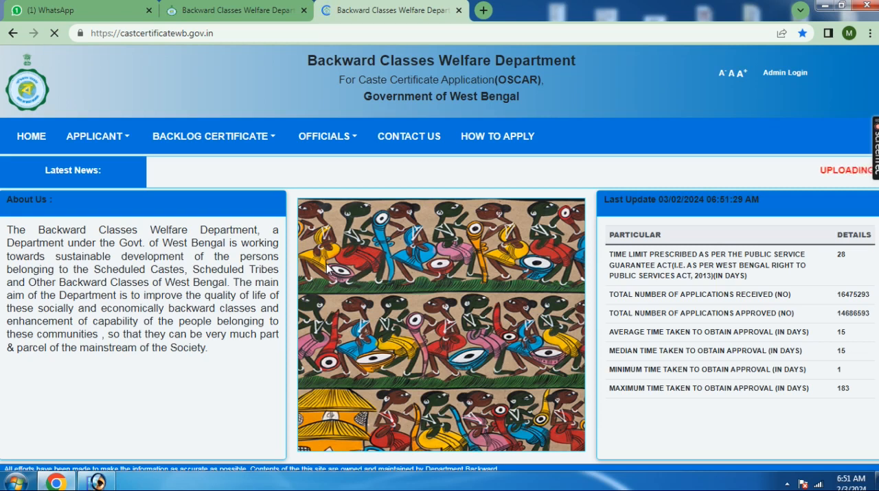
Open the backlog application form for a digitized SC/ST/OBC certificate
click(96, 135)
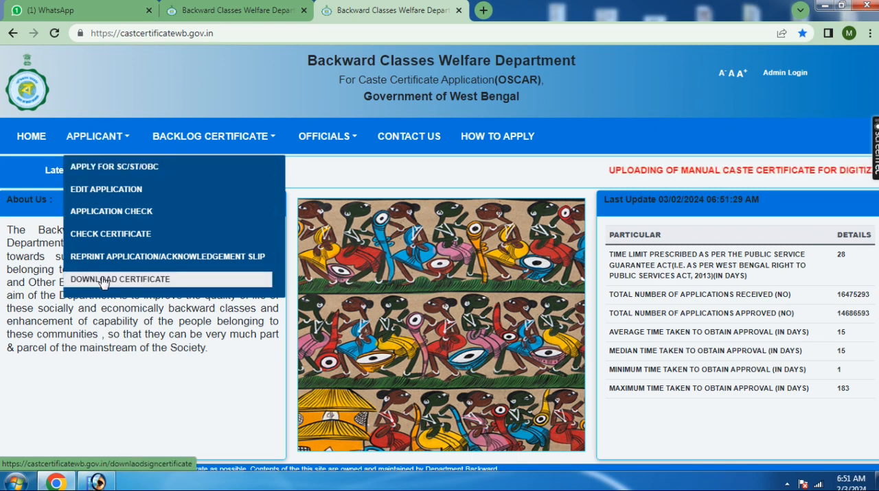
click(223, 137)
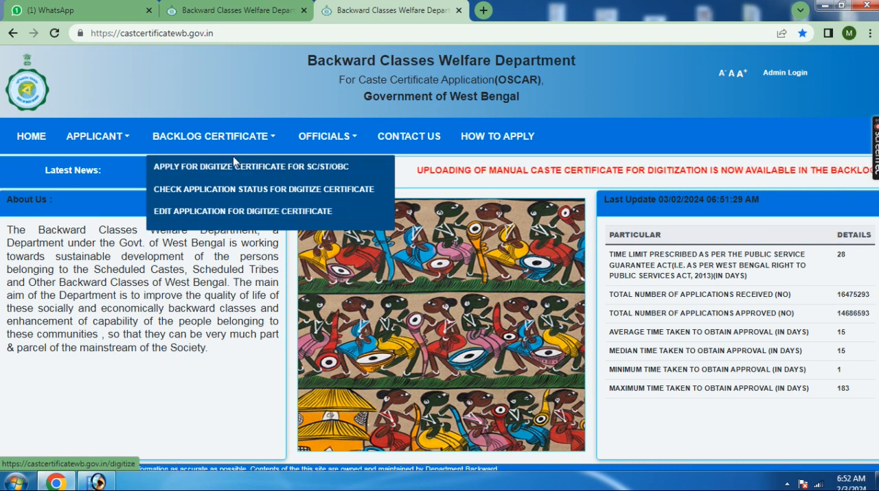
click(270, 172)
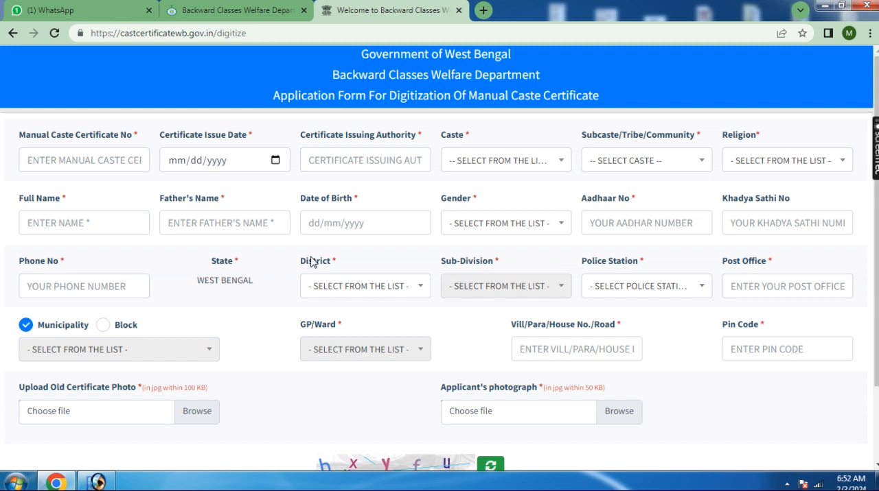
Enter the manual caste certificate number in the application form
click(77, 160)
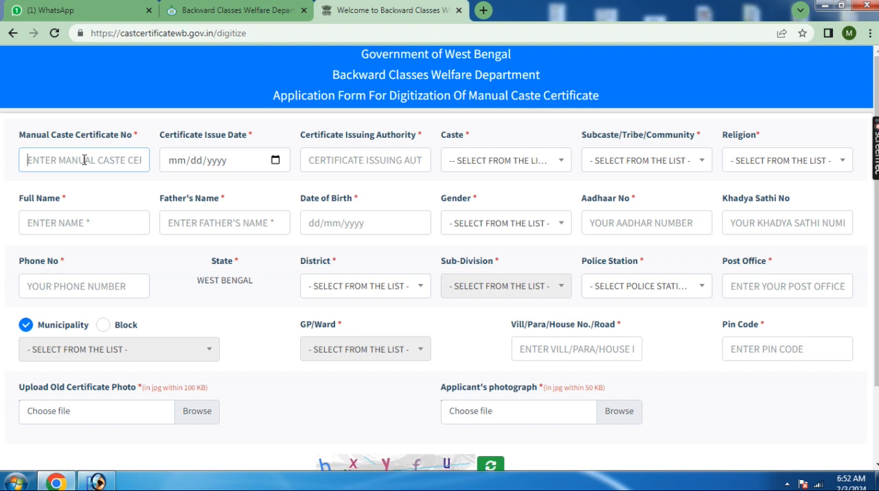
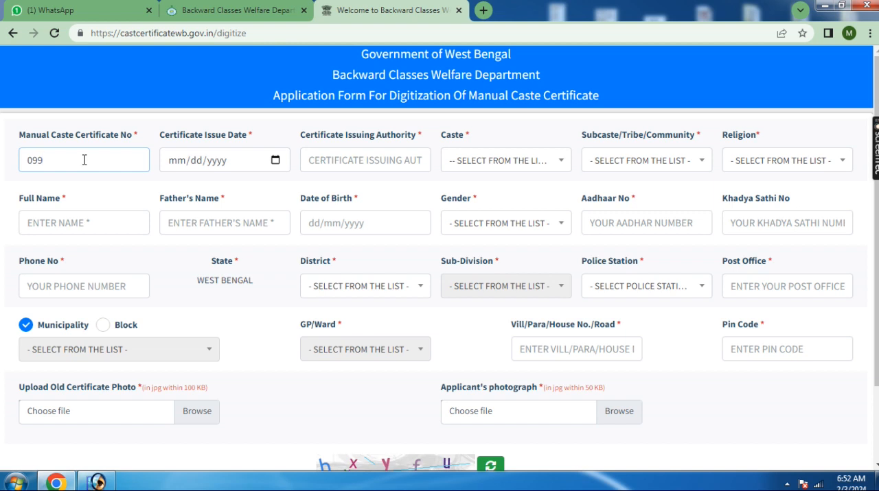
Set the certificate issue date to 12 December 2012
click(275, 160)
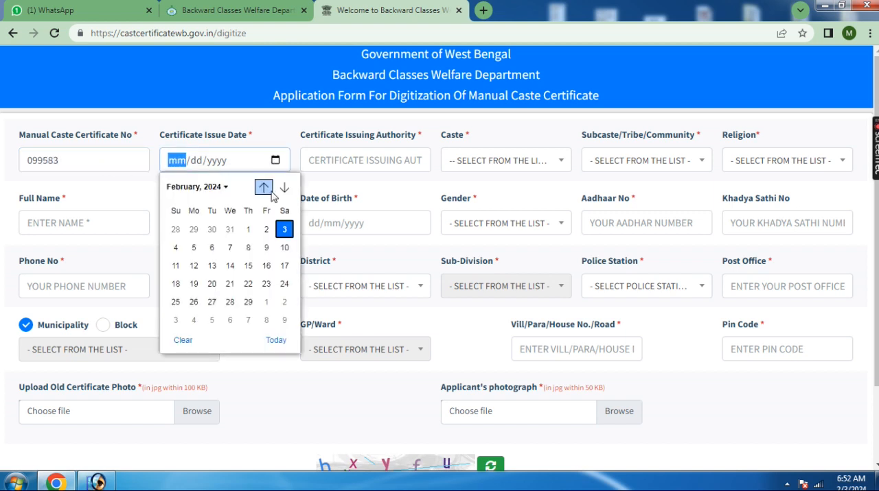
click(224, 187)
scroll(289, 210, up, 6)
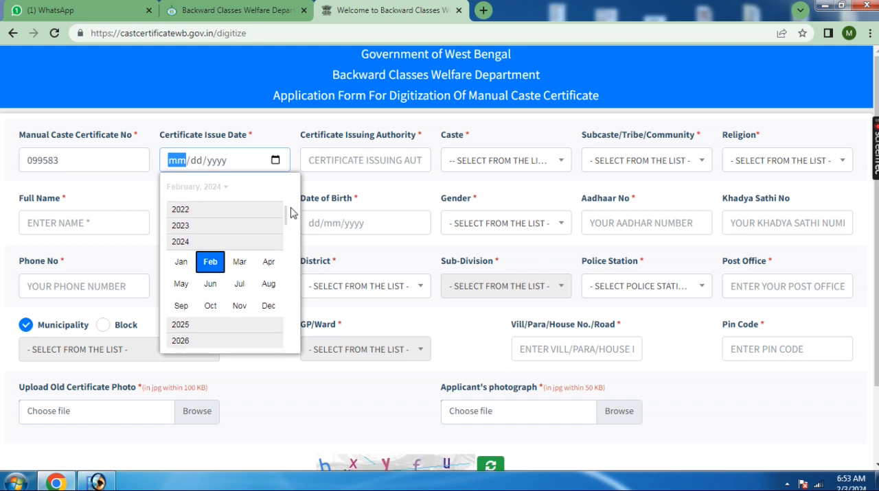
scroll(210, 293, down, 2)
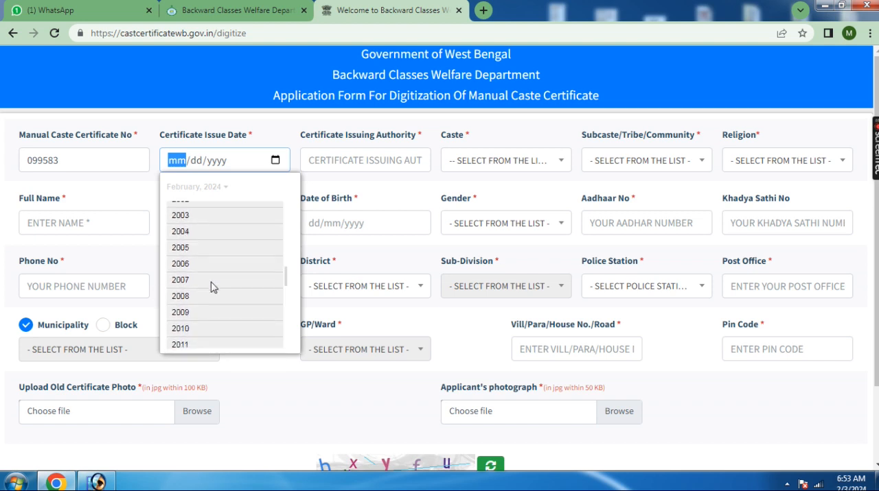
click(184, 344)
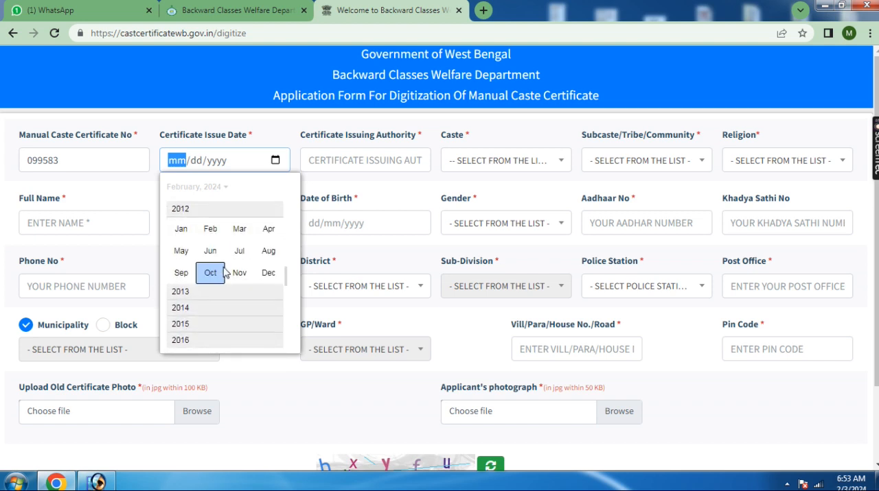
click(265, 274)
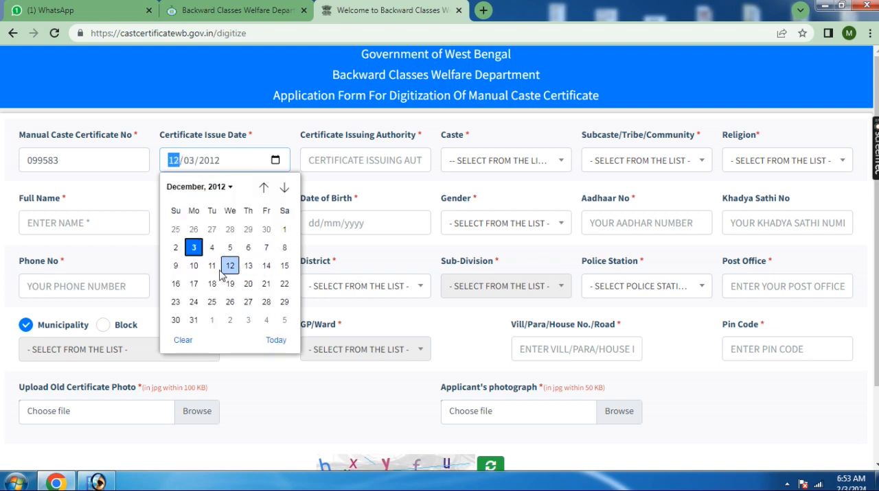
click(229, 265)
Enter JALPAIGURI as the certificate issuing authority and choose SC as the caste
click(385, 156)
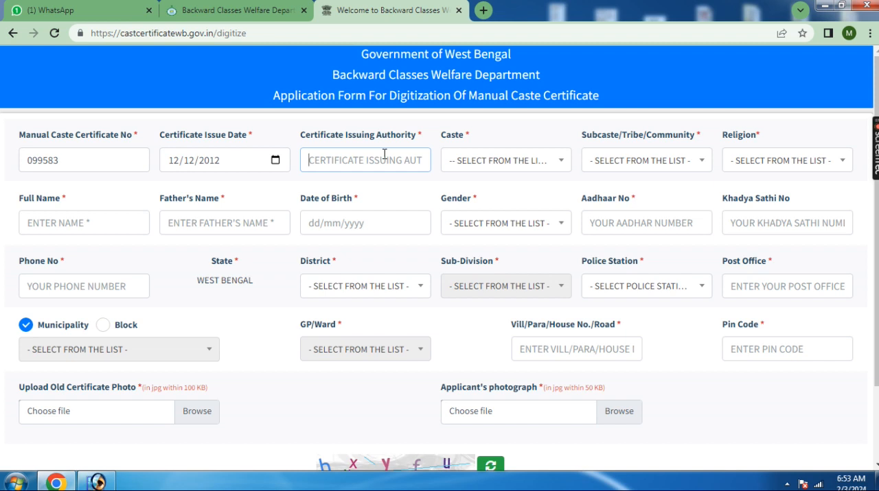
text(JALPAIGURI)
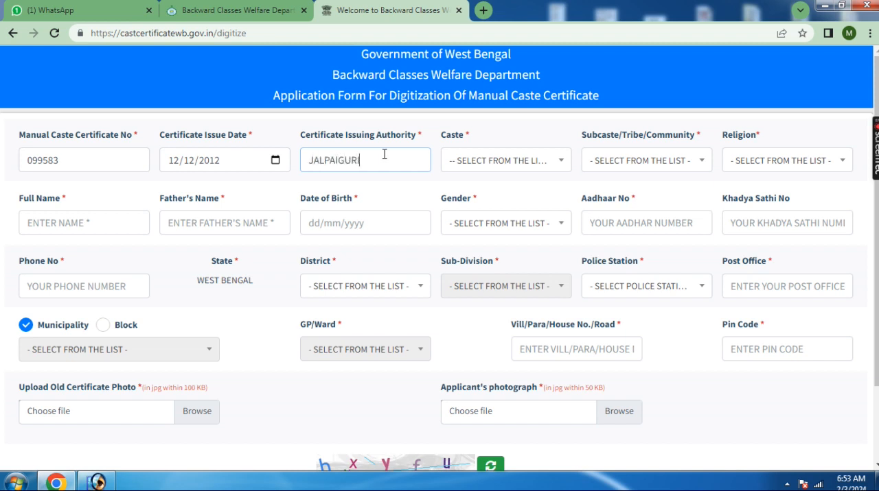
click(472, 167)
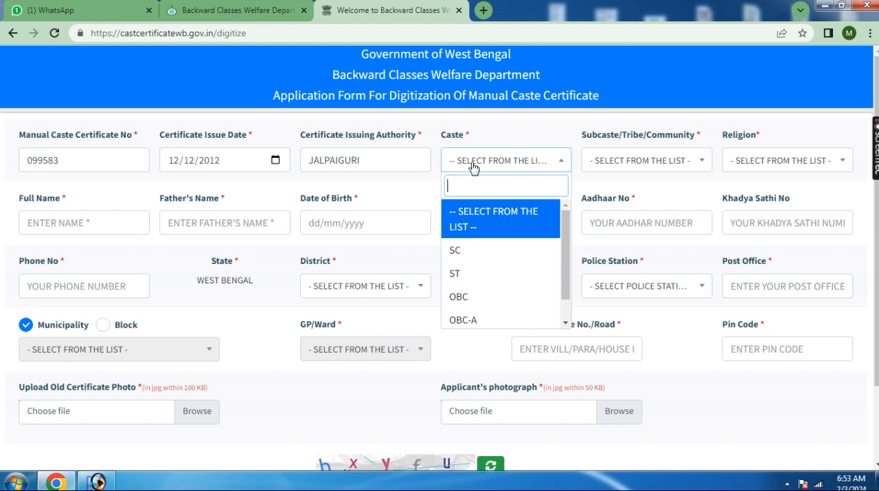
click(479, 260)
Choose RAJBANSHI as the subcaste and HINDUISM as the religion
click(648, 162)
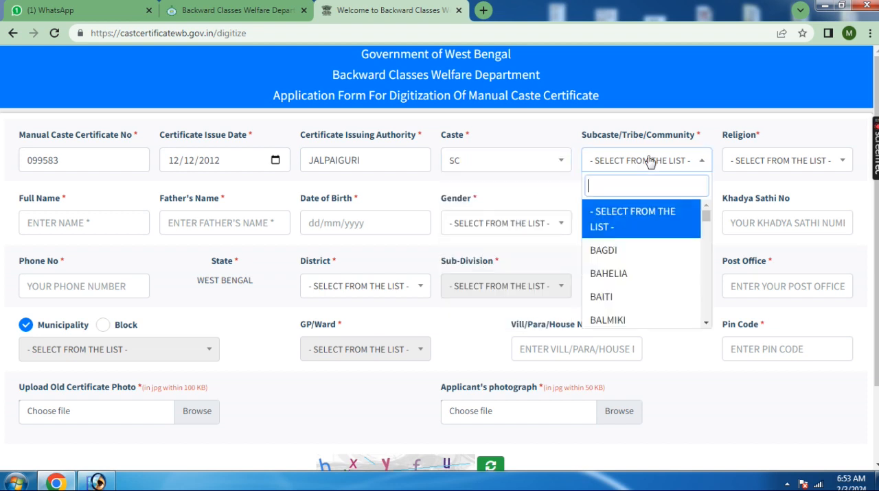
text(raj)
click(638, 209)
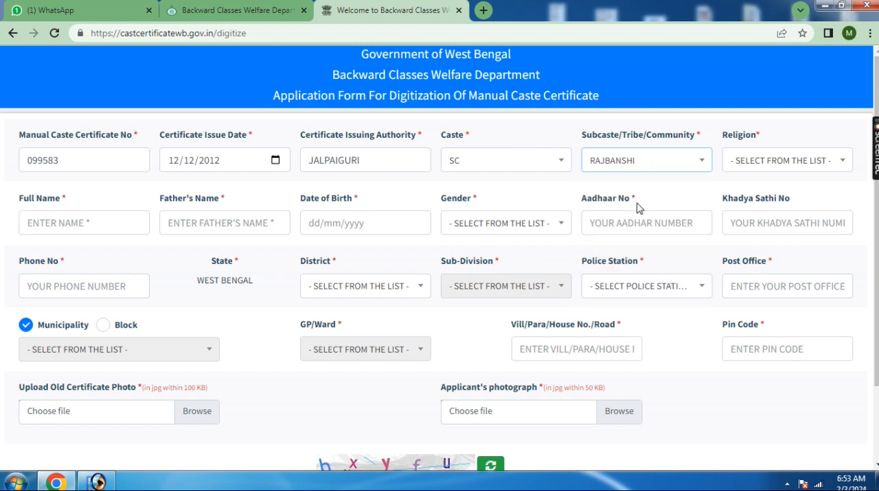
click(790, 162)
click(753, 251)
click(778, 160)
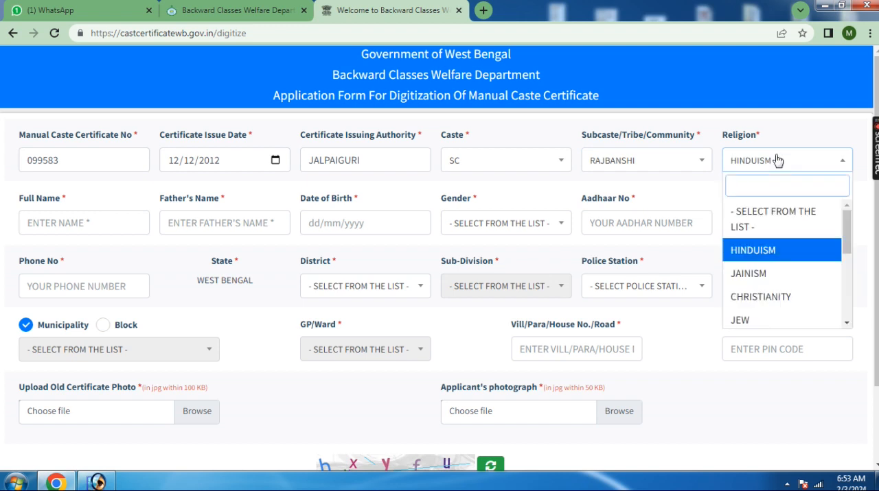
click(766, 171)
Enter the applicant's full name and the father's name
click(89, 225)
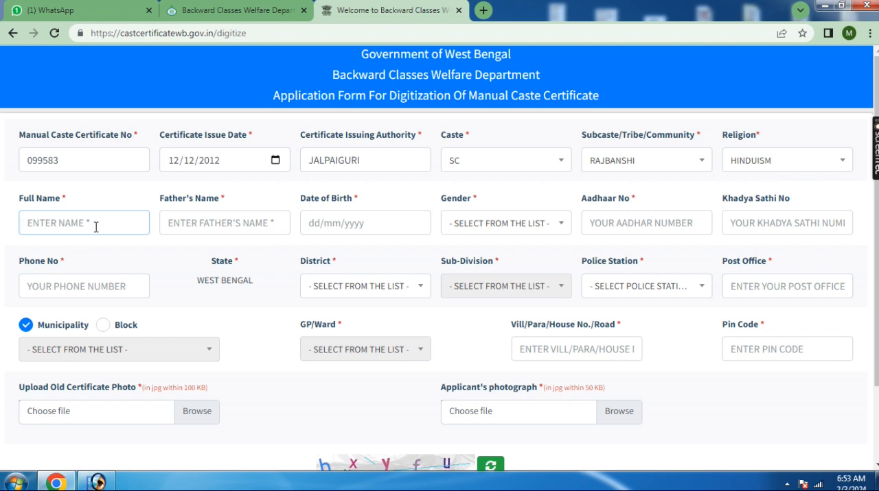
click(175, 221)
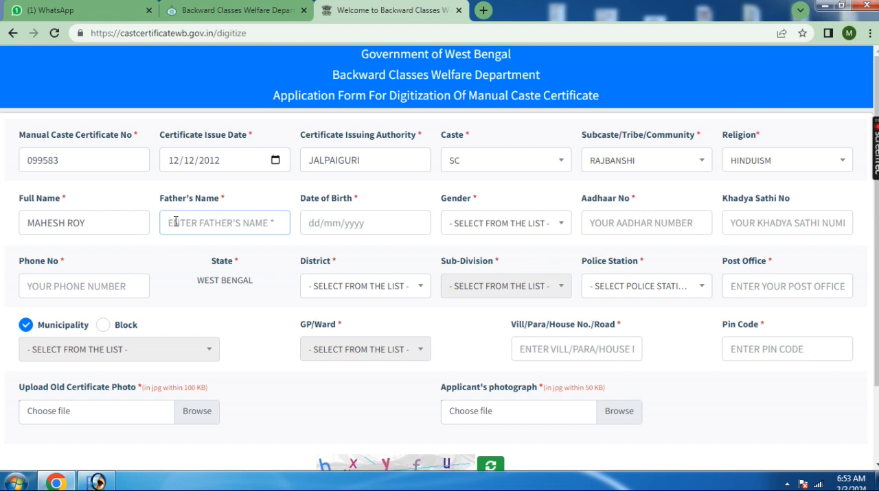
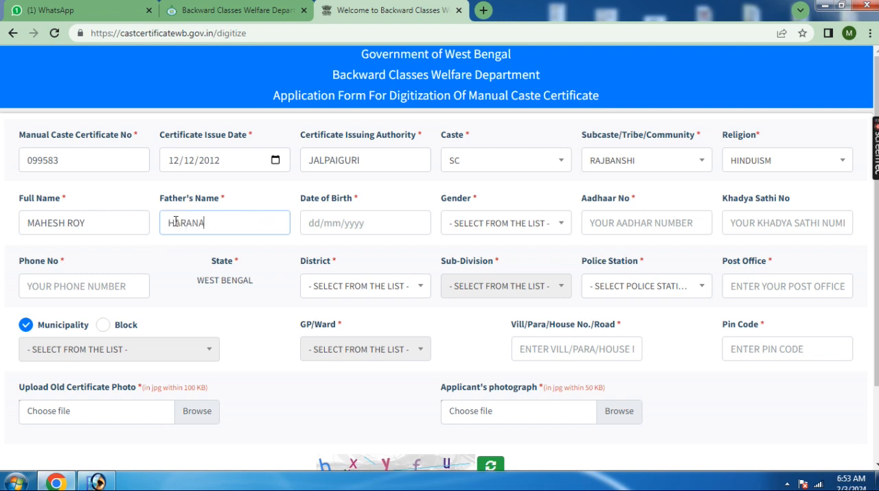
Pick the applicant's date of birth in the calendar
click(329, 223)
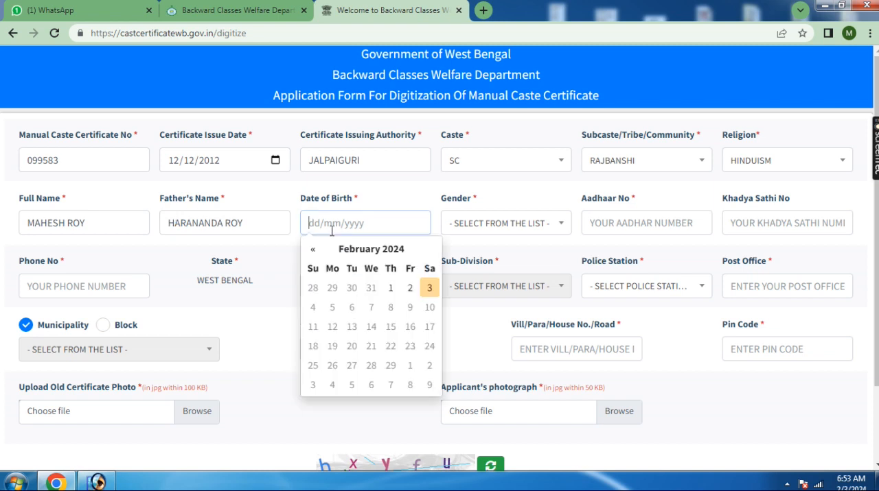
click(362, 248)
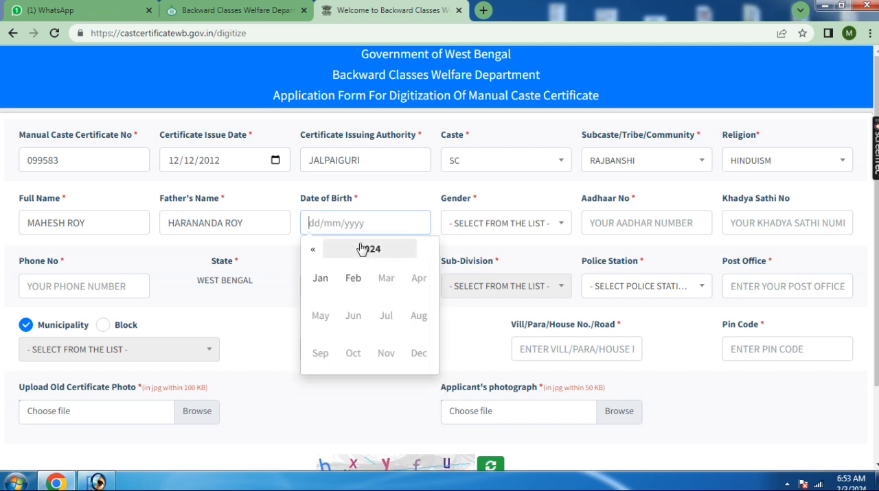
click(320, 251)
triple_click(308, 251)
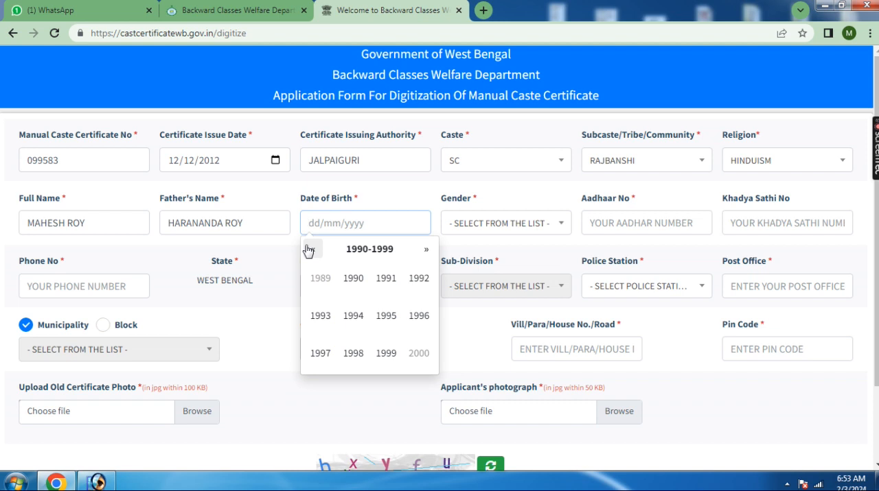
click(420, 316)
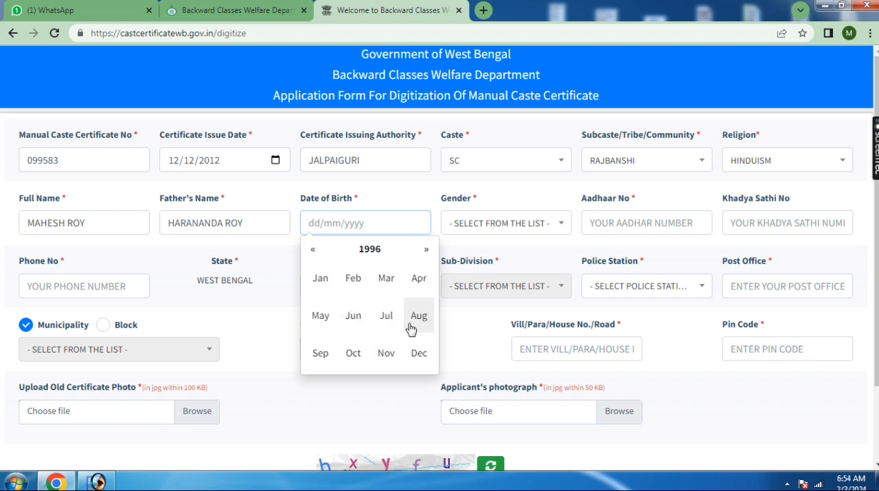
click(415, 319)
click(410, 326)
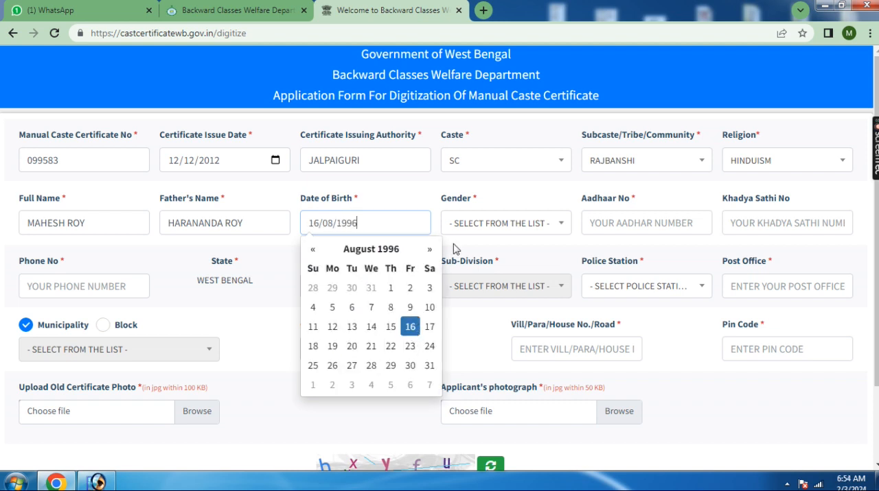
Set the gender to MALE and enter the applicant's Aadhaar number
click(499, 223)
click(494, 296)
click(621, 221)
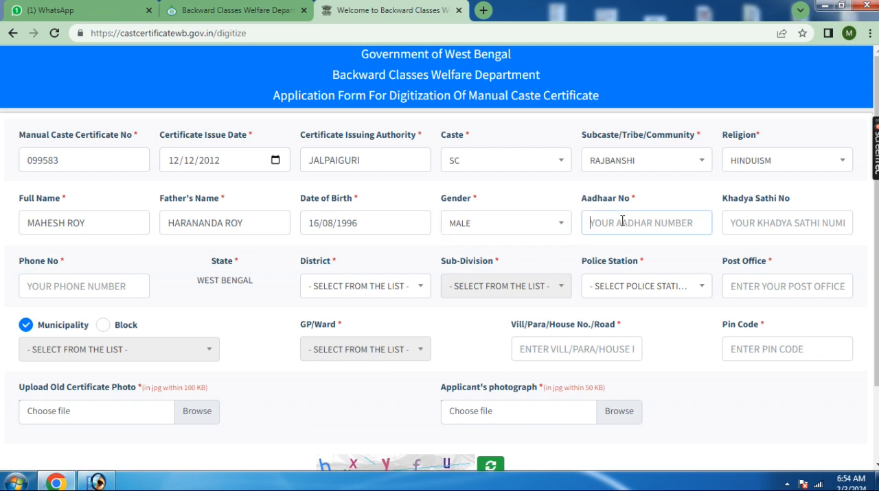
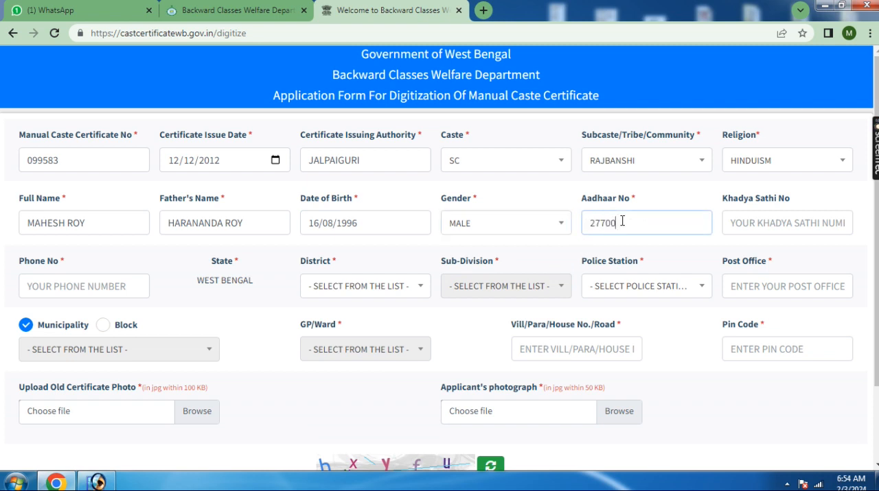
click(683, 261)
Enter the applicant's phone number in the form
scroll(686, 257, down, 1)
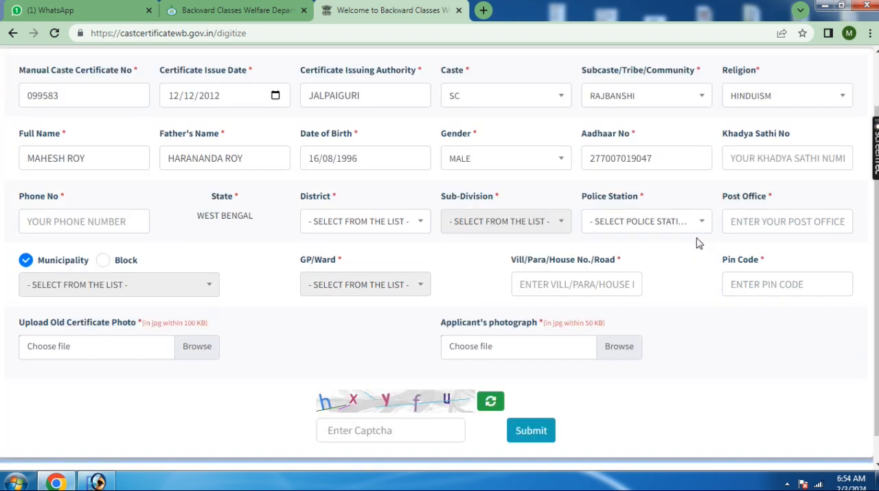
click(77, 220)
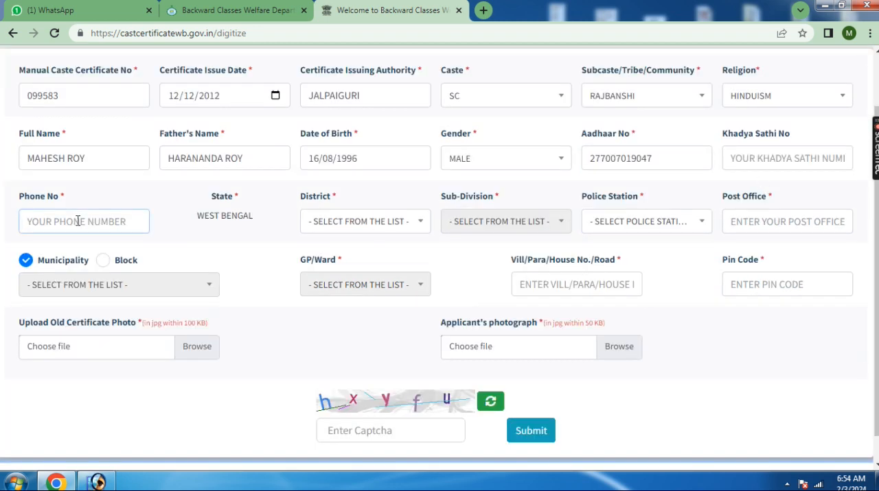
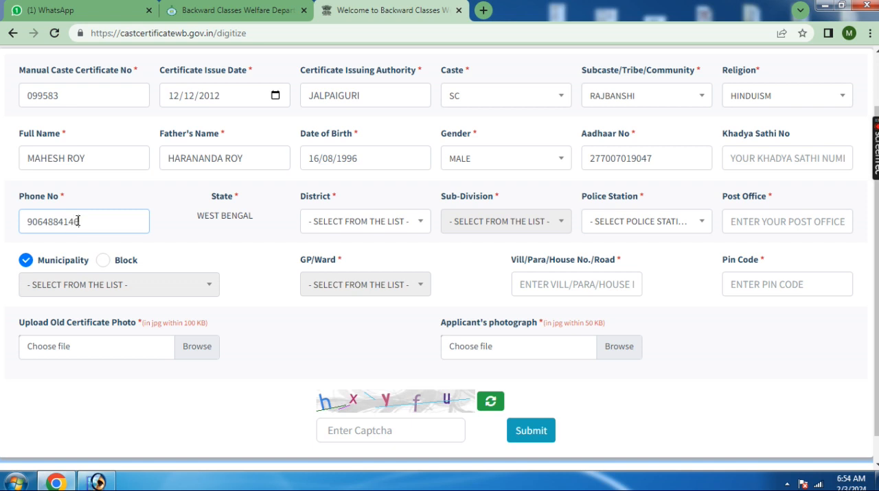
click(198, 251)
Choose JALPAIGURI as the applicant's district
click(346, 222)
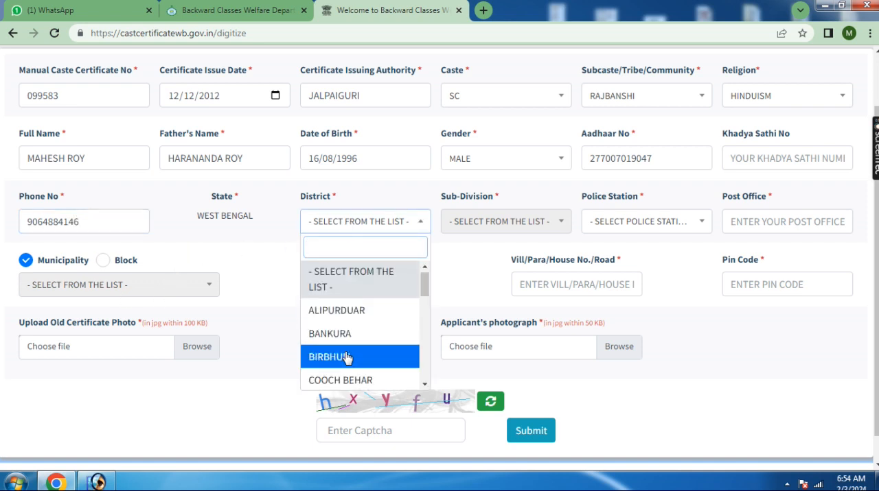
scroll(348, 361, down, 1)
scroll(352, 362, down, 2)
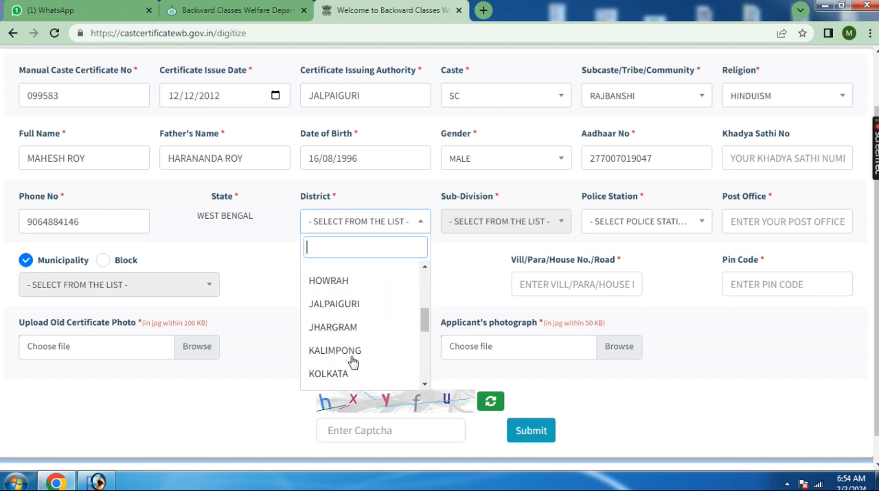
click(352, 304)
Choose JALPAIGURI(SADAR) as the sub-division and DHUPGURI as the police station
click(495, 223)
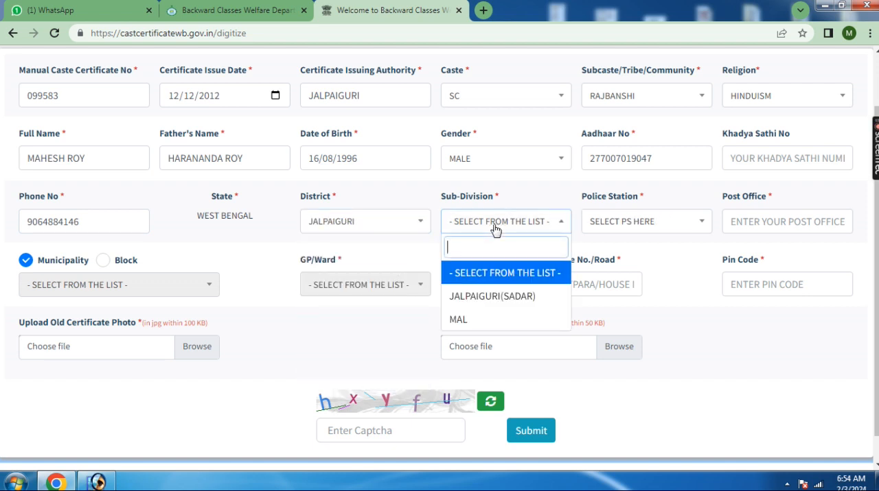
click(515, 295)
click(614, 226)
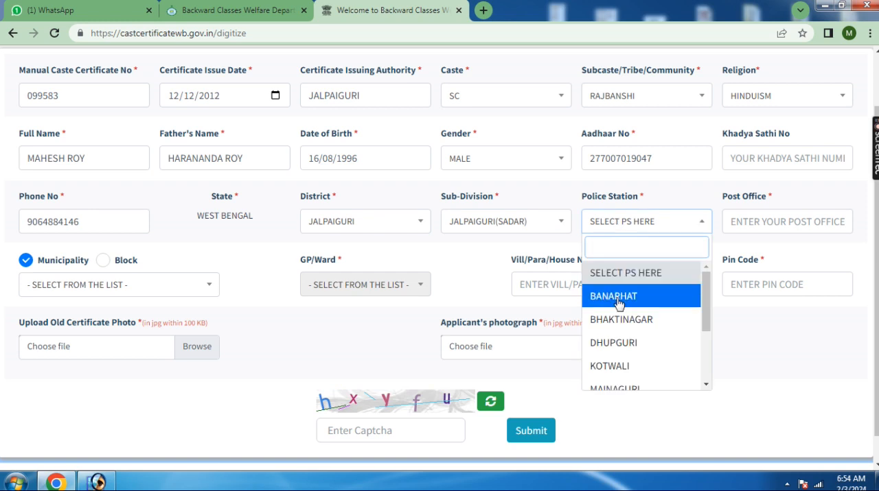
click(632, 342)
Enter the name of the applicant's post office in the form
click(777, 218)
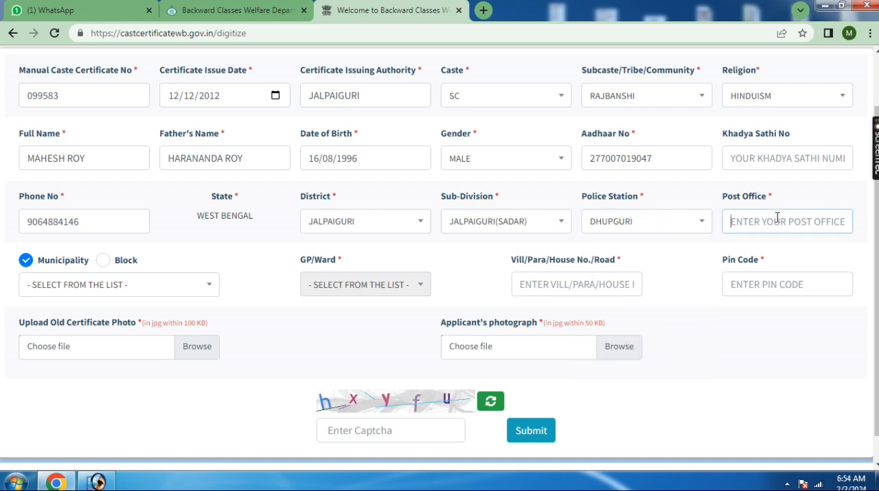
text(SALBARI)
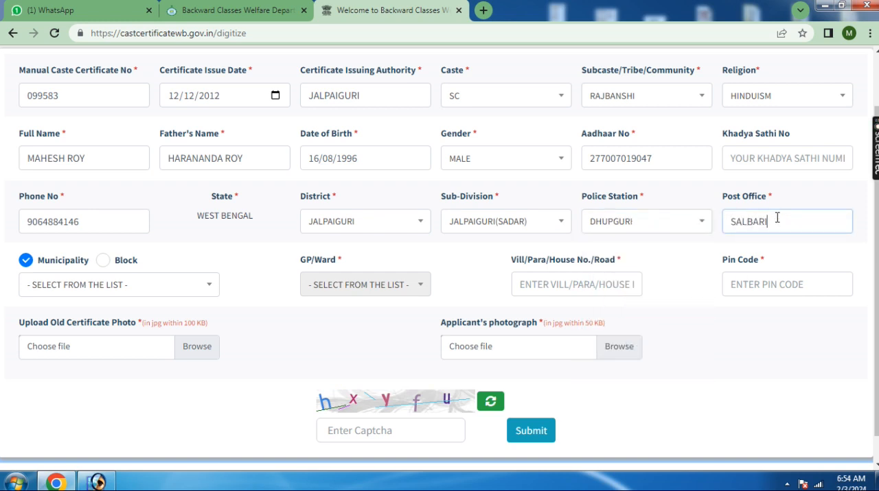
click(247, 308)
Set the local body type to Block, with DHUPGURI as the block and GADONG-2 as the GP/Ward
click(103, 261)
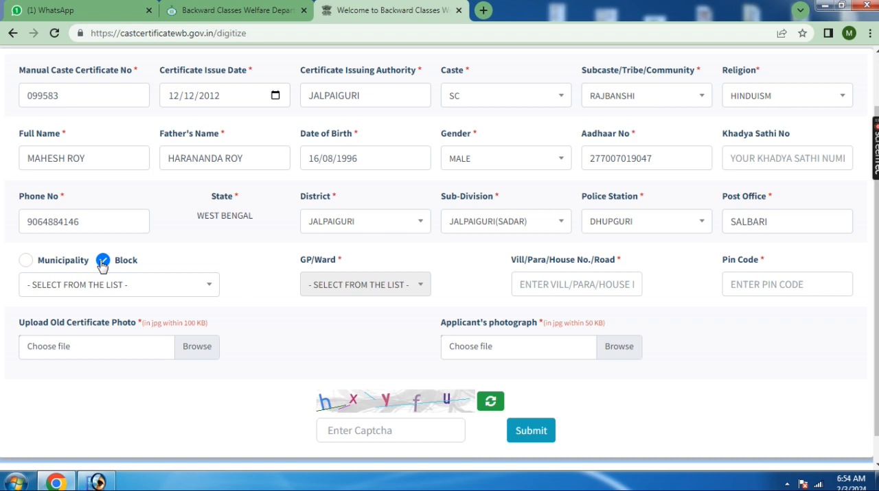
click(103, 287)
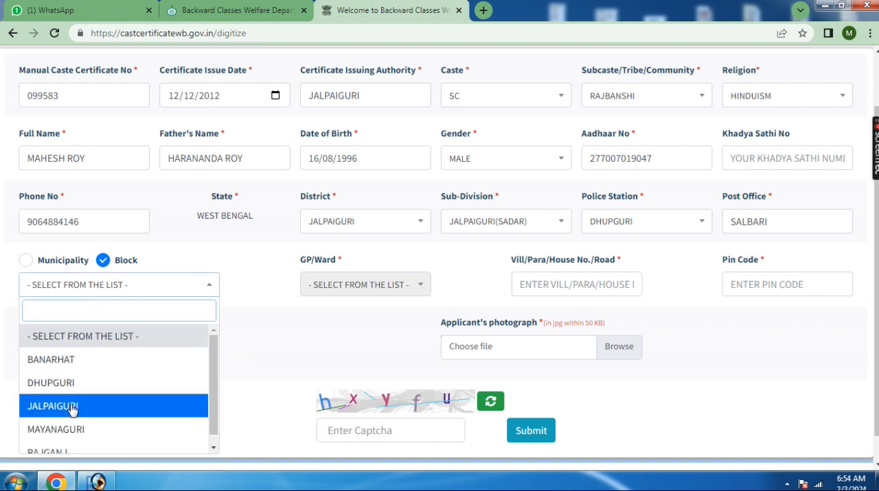
click(68, 385)
click(386, 289)
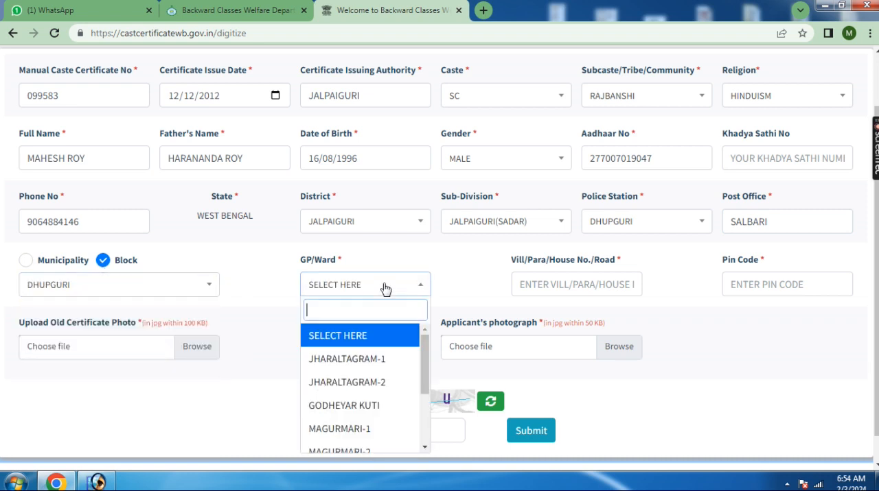
text(gad)
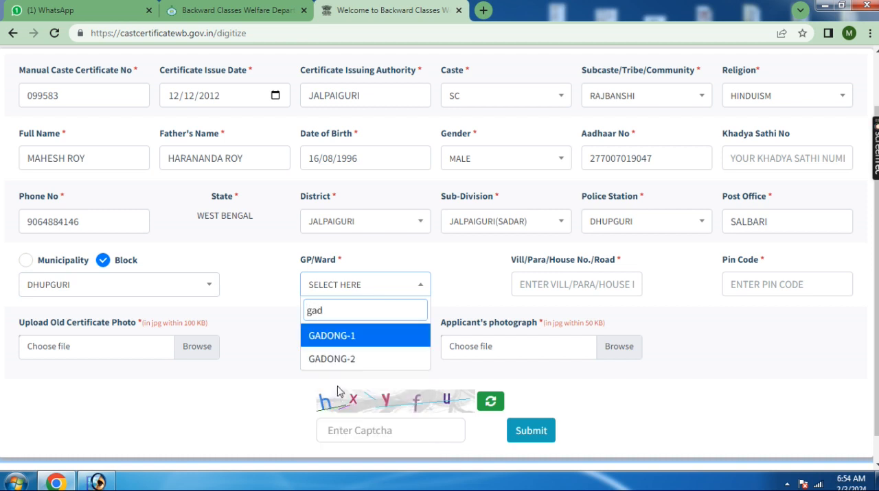
click(346, 359)
Enter the applicant's village address and postal pin code
click(519, 284)
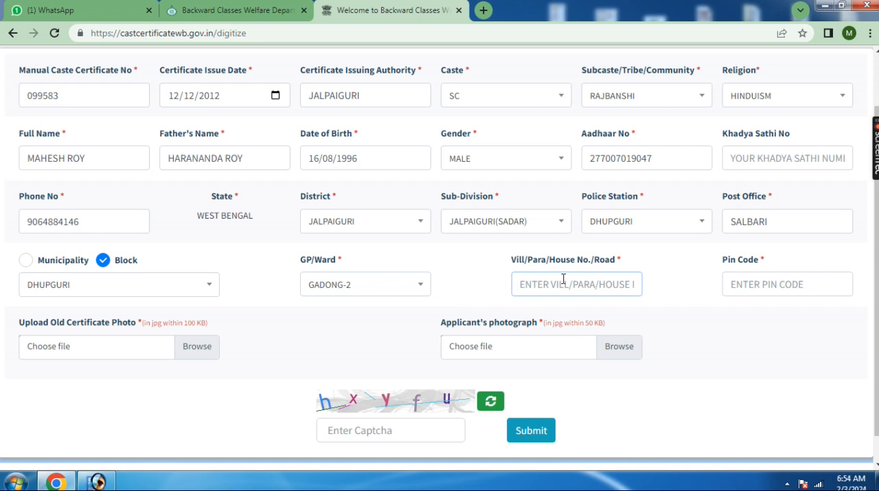
click(736, 284)
text(735210)
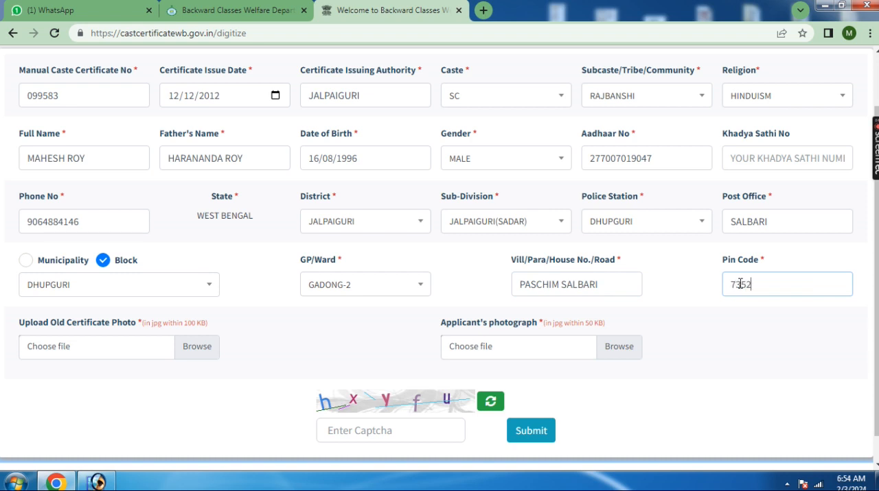
click(260, 322)
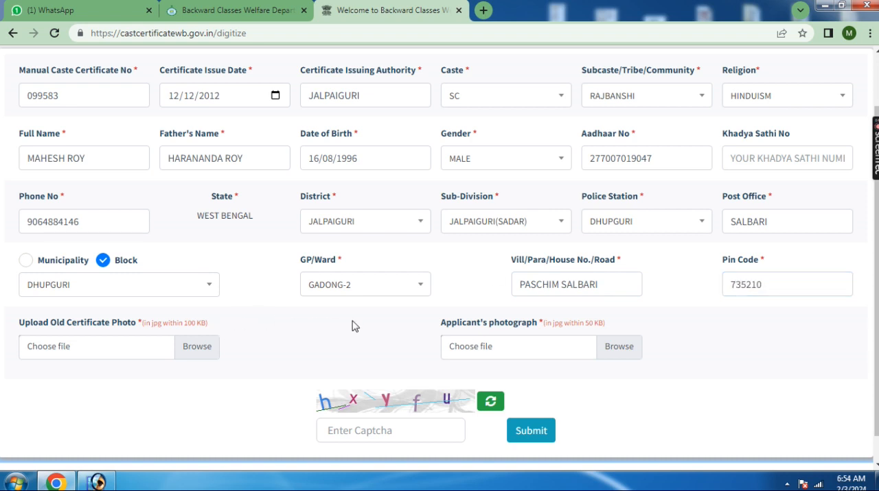
Attach the image file sc from the Desktop folder as the old certificate photo
scroll(357, 326, down, 1)
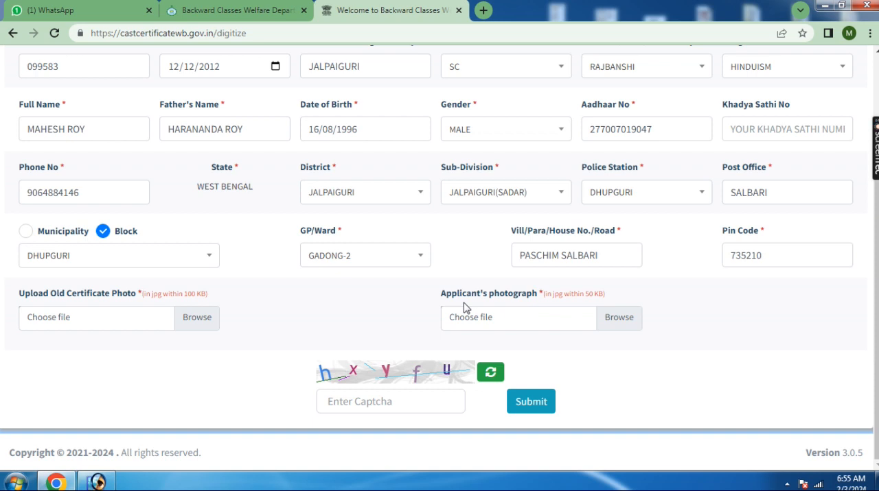
click(160, 318)
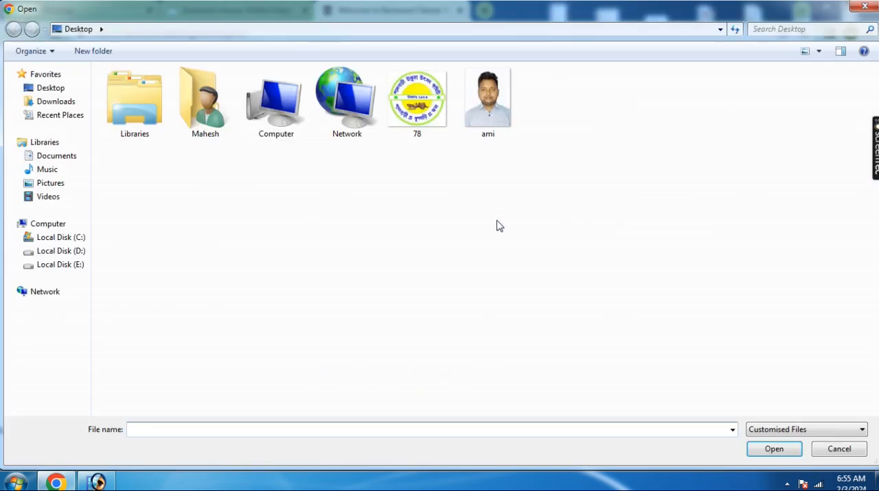
click(55, 87)
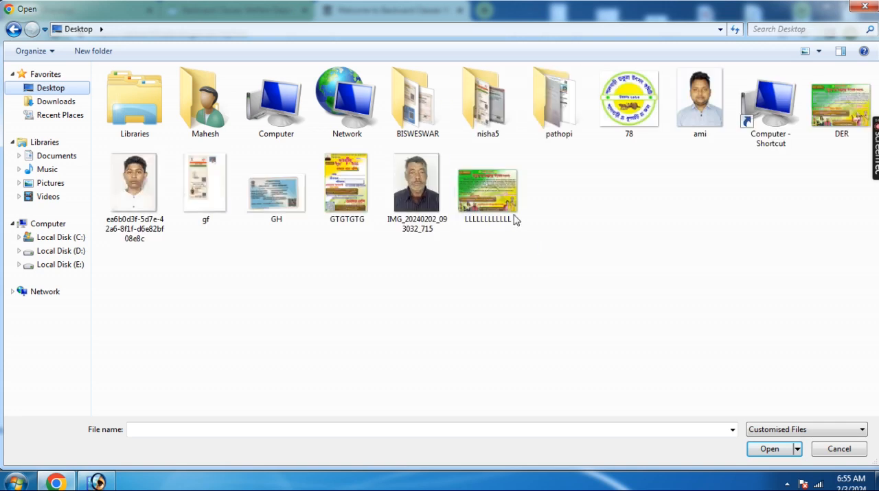
click(134, 271)
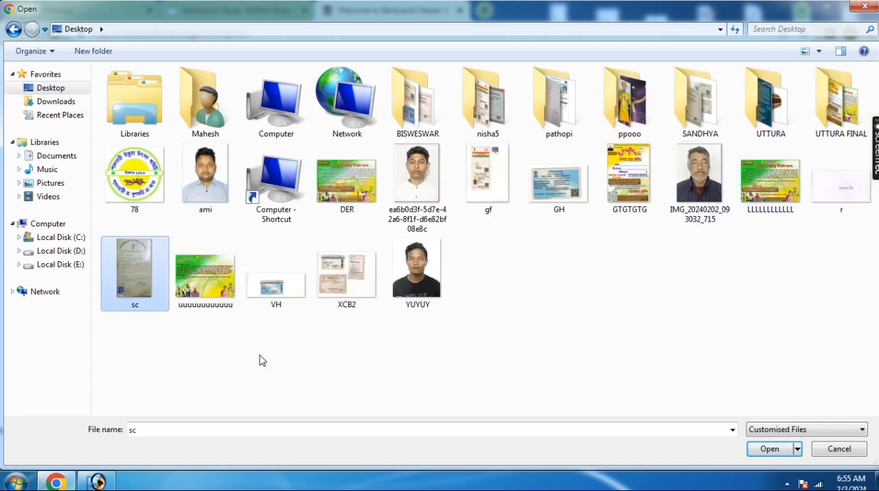
click(769, 449)
Attach the image file ami from the Desktop folder as the applicant's photograph
scroll(501, 350, up, 1)
click(533, 389)
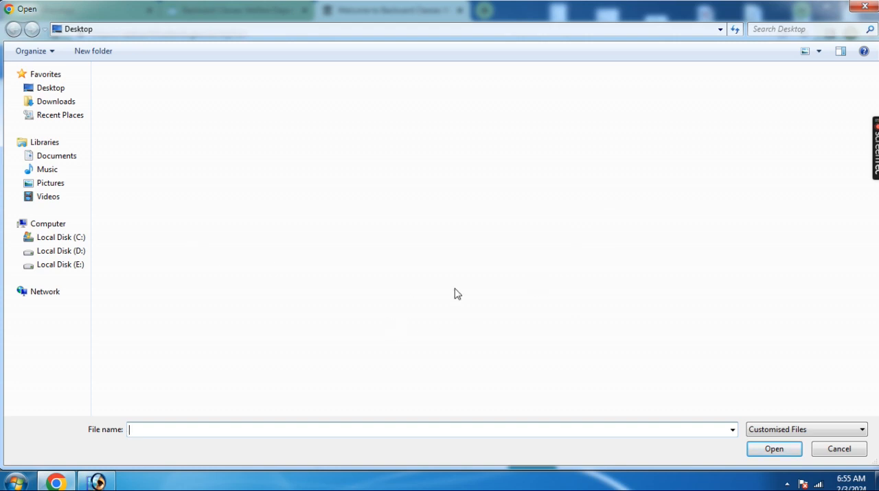
click(220, 211)
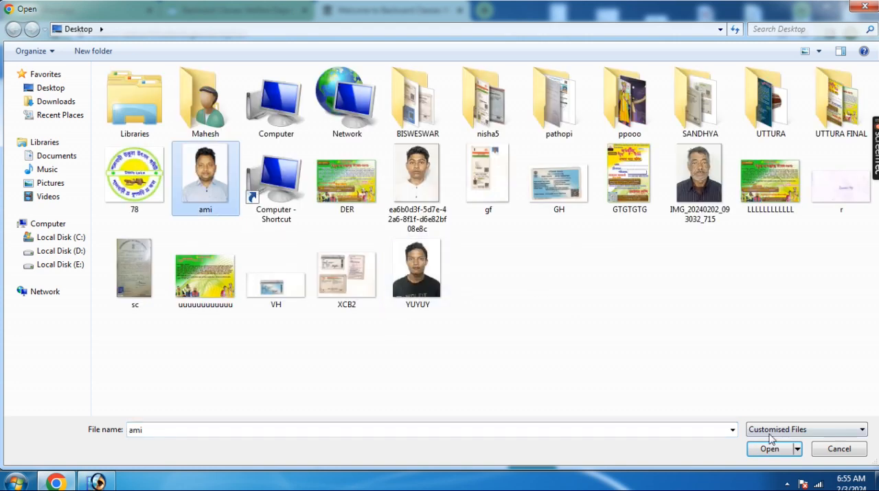
click(769, 449)
scroll(683, 374, down, 1)
scroll(467, 392, up, 1)
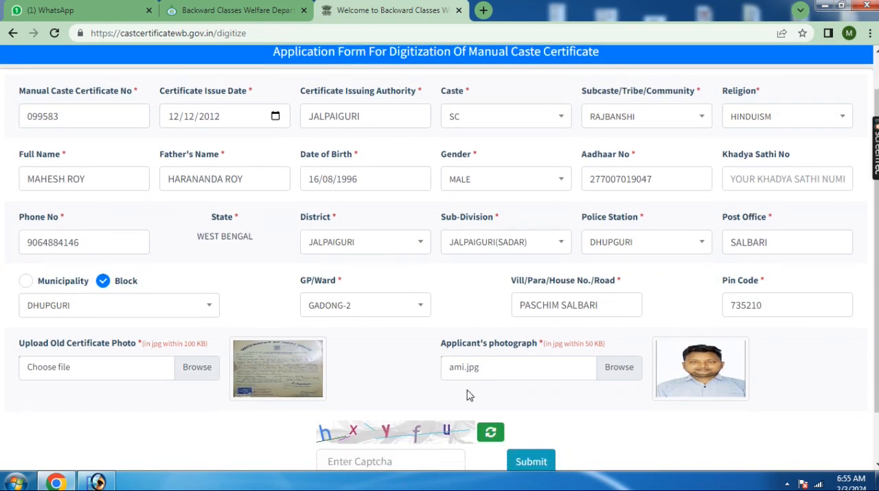
Enter the captcha text shown under the form and submit the digitization application
scroll(467, 391, down, 2)
click(445, 402)
text(h)
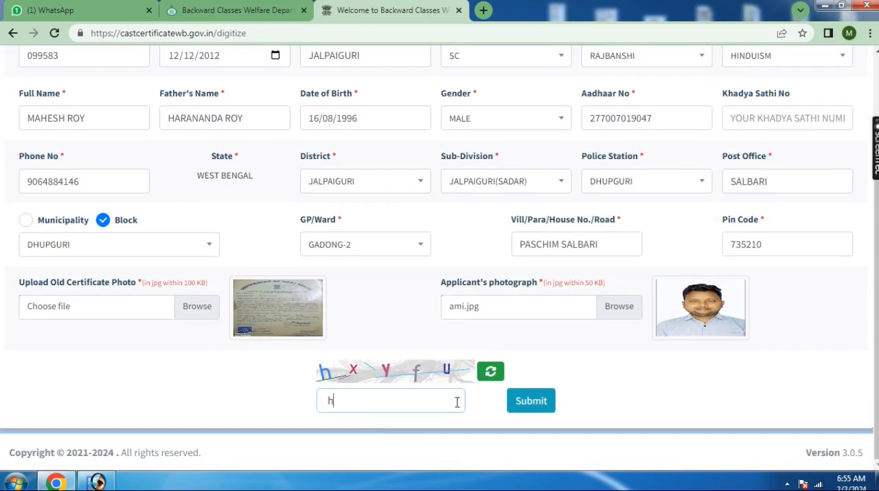
text(z)
click(527, 409)
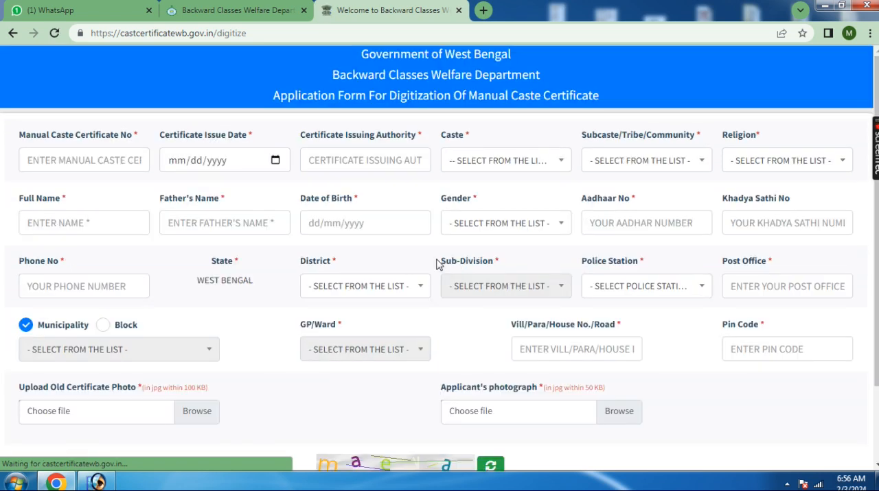
scroll(294, 326, down, 2)
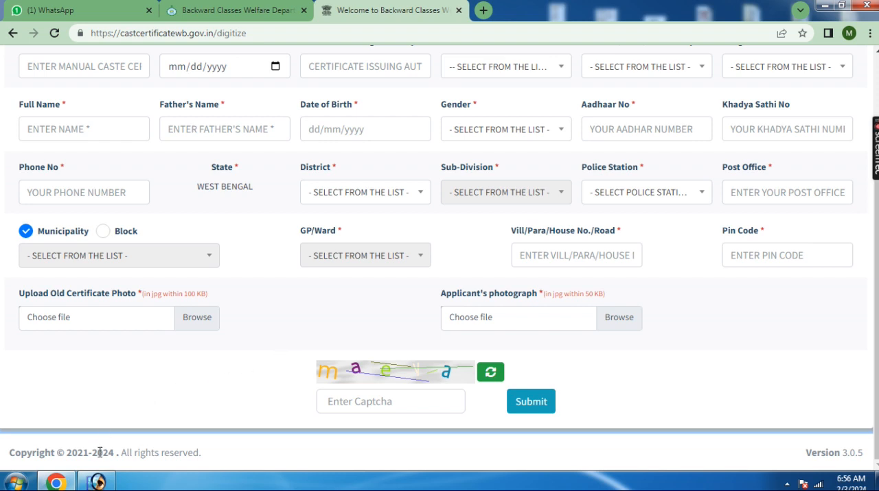
scroll(290, 332, up, 3)
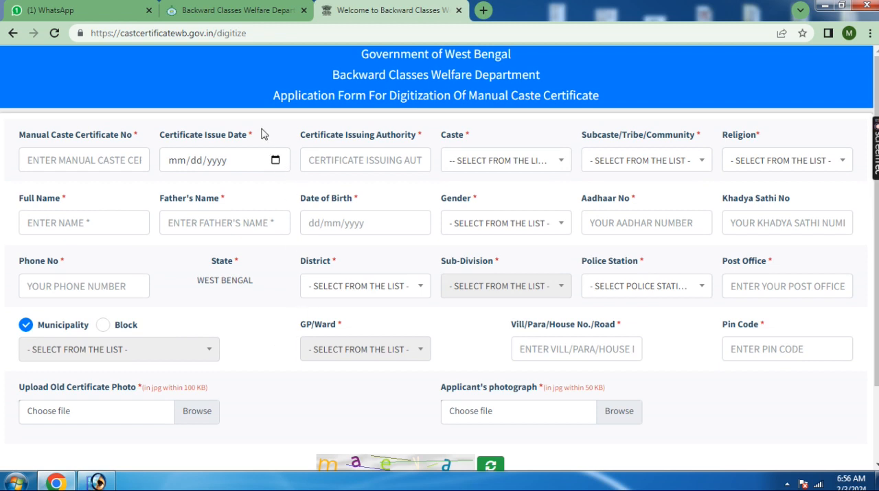
scroll(398, 347, down, 3)
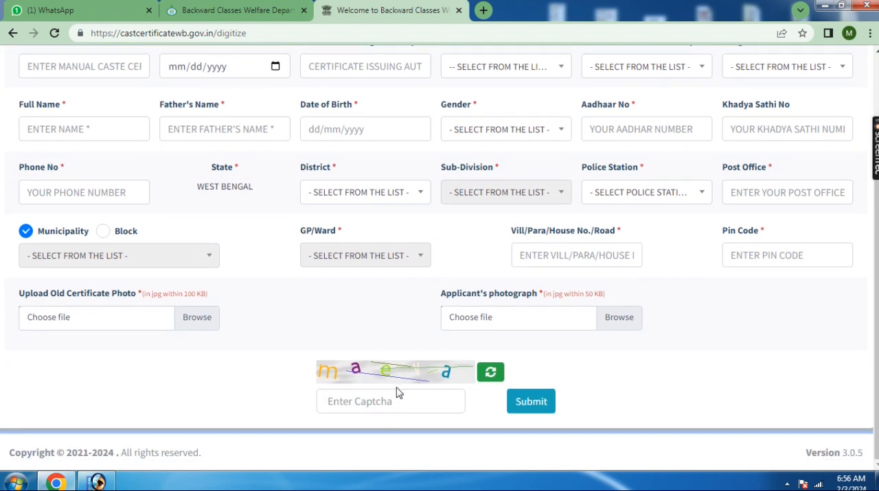
scroll(287, 288, up, 3)
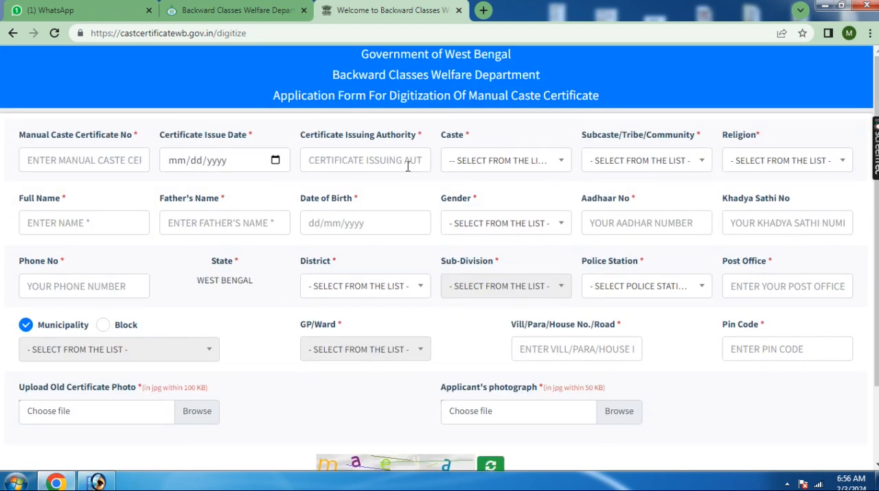
Open the page for checking the application status of a digitize certificate from the department's home page
click(240, 11)
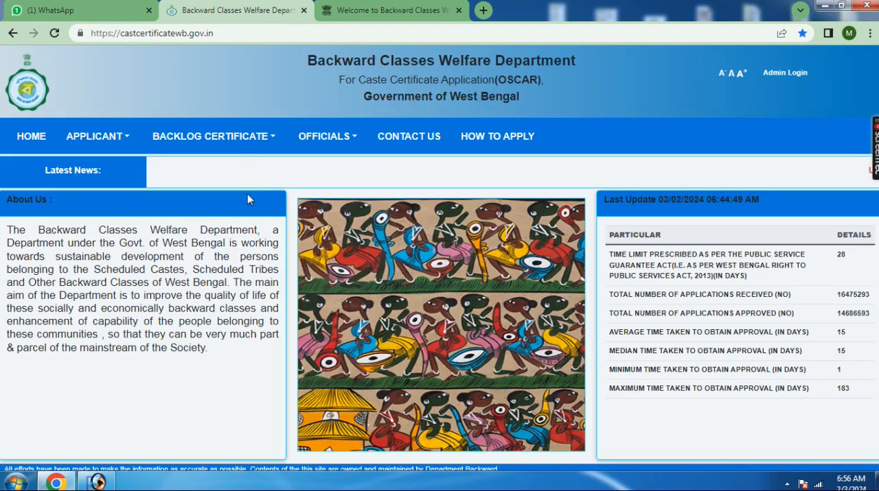
click(240, 136)
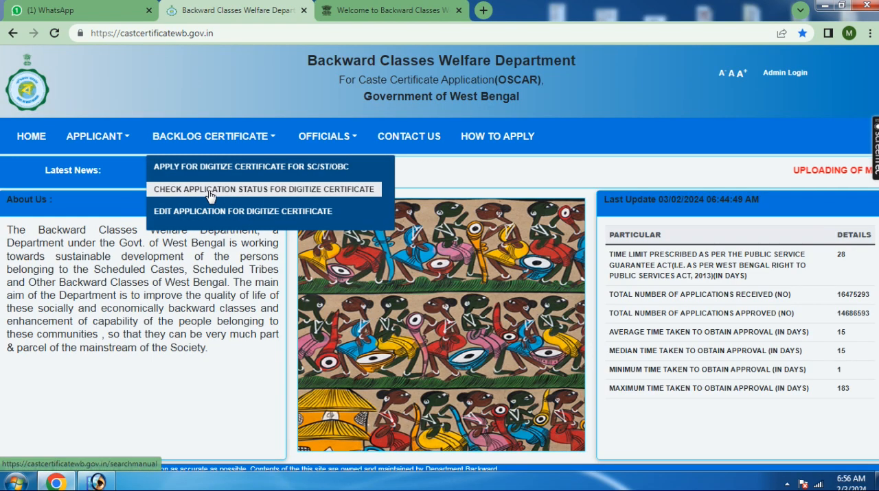
click(259, 191)
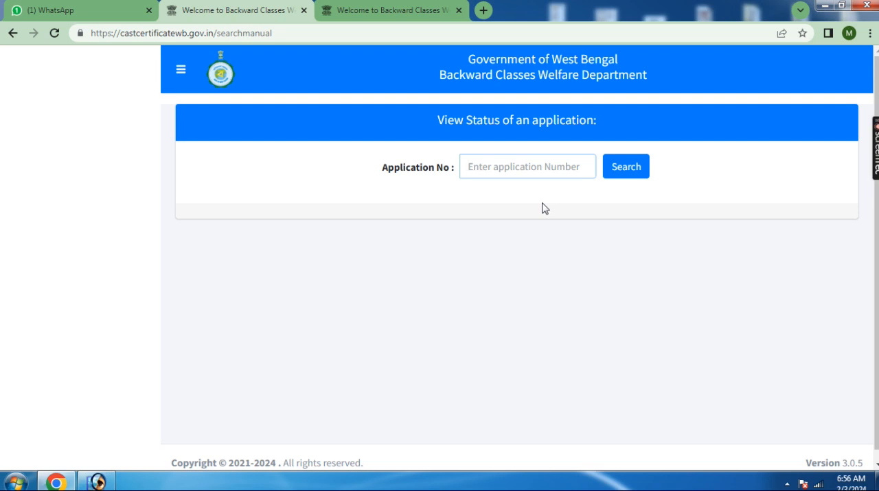
Return to the department's home page and review its backlog certificate options
click(13, 33)
click(226, 141)
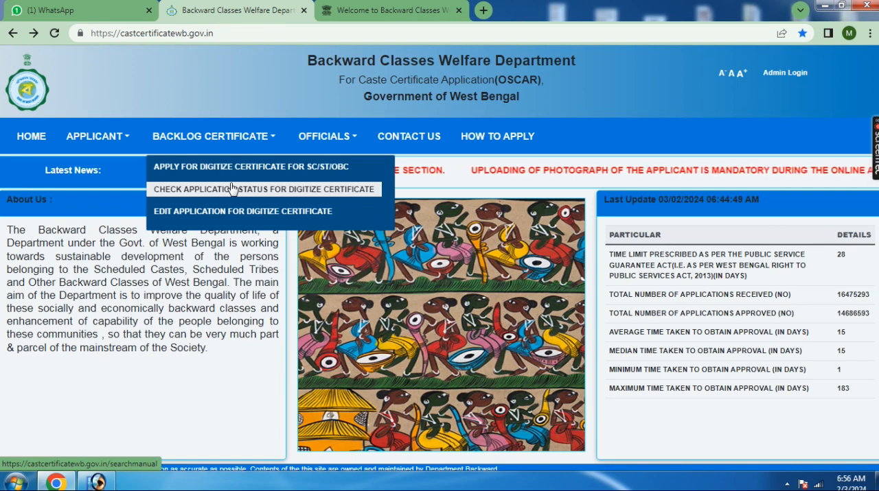
click(105, 138)
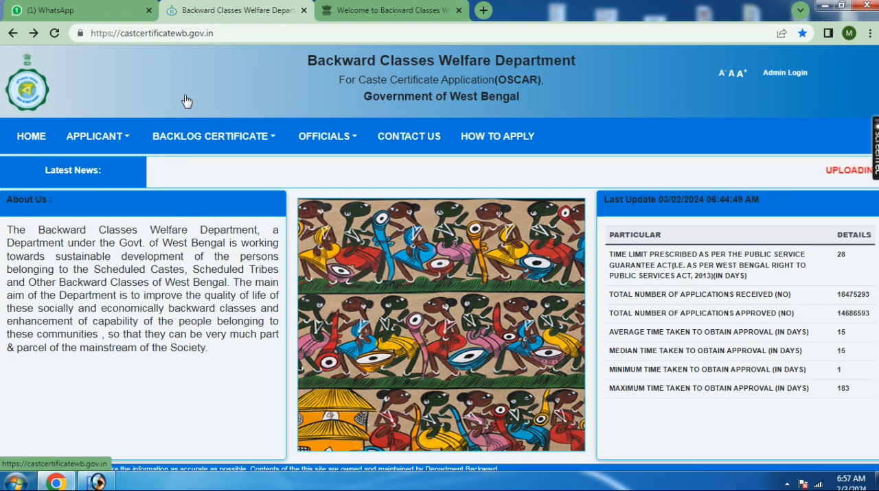
click(380, 8)
click(240, 10)
click(385, 10)
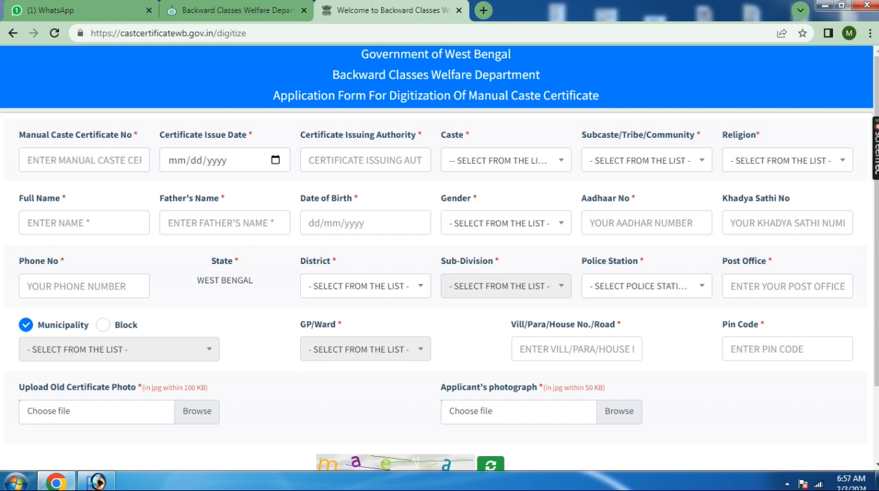
click(264, 10)
click(348, 8)
scroll(357, 175, down, 1)
scroll(384, 206, down, 1)
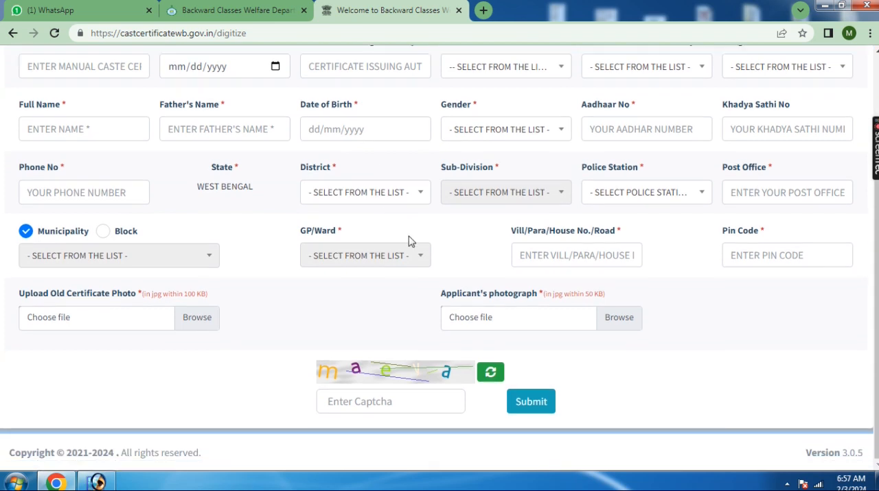
scroll(415, 251, up, 1)
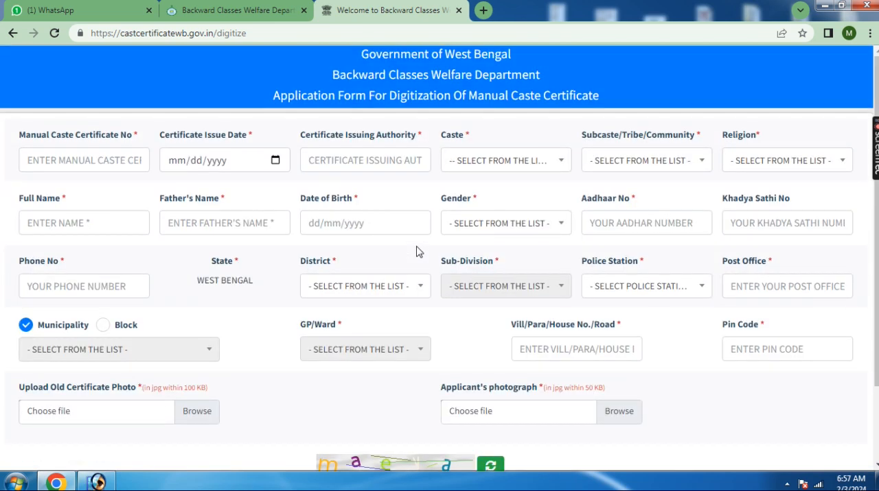